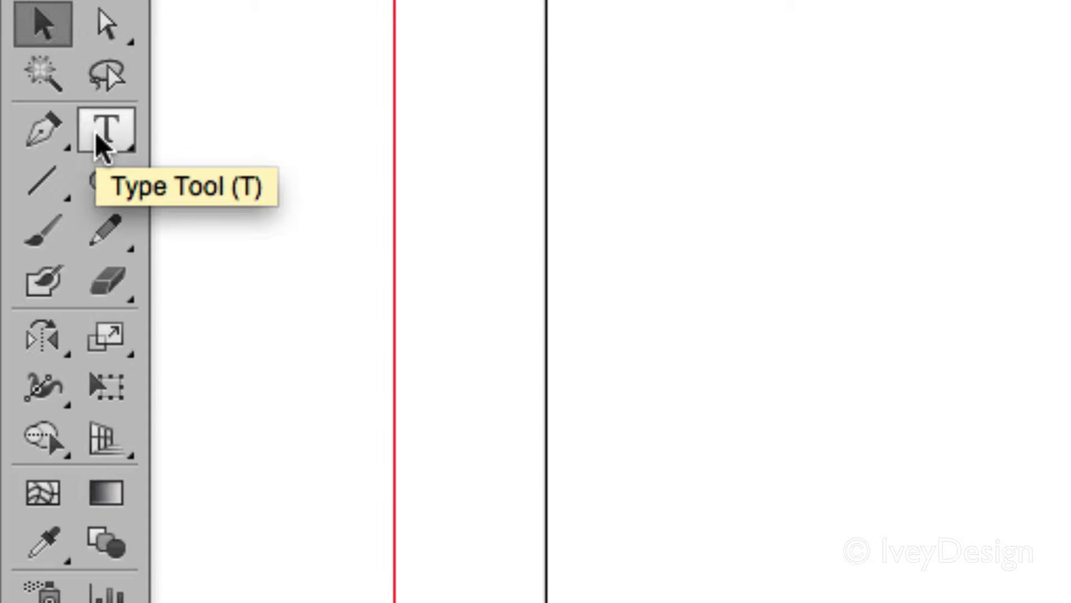
Step: Pick the plain Type Tool from the Type tool flyout in the Tools panel
left_click(96, 134)
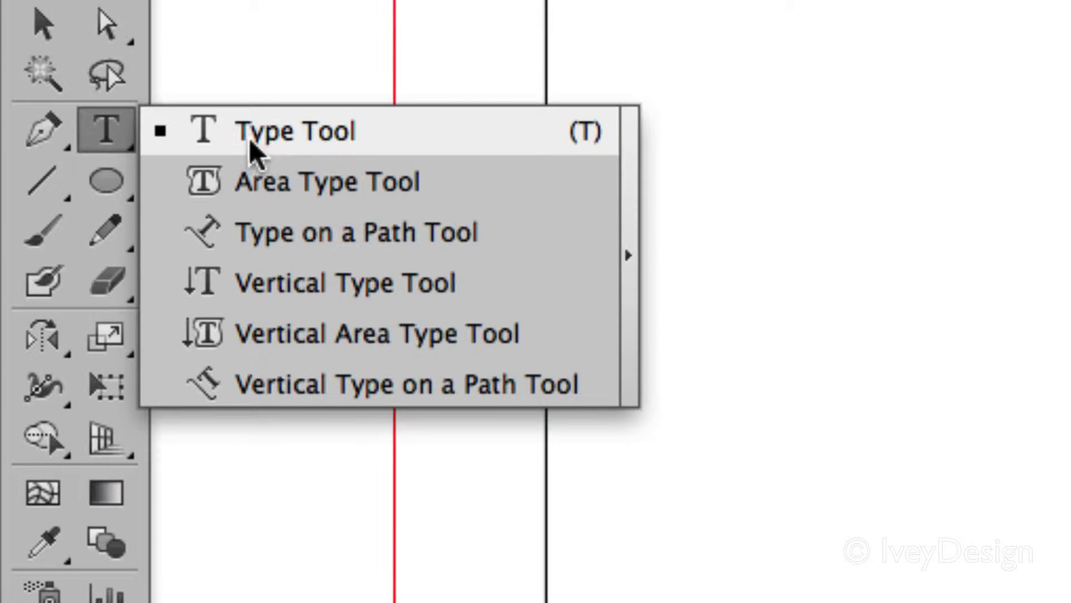
left_click(266, 139)
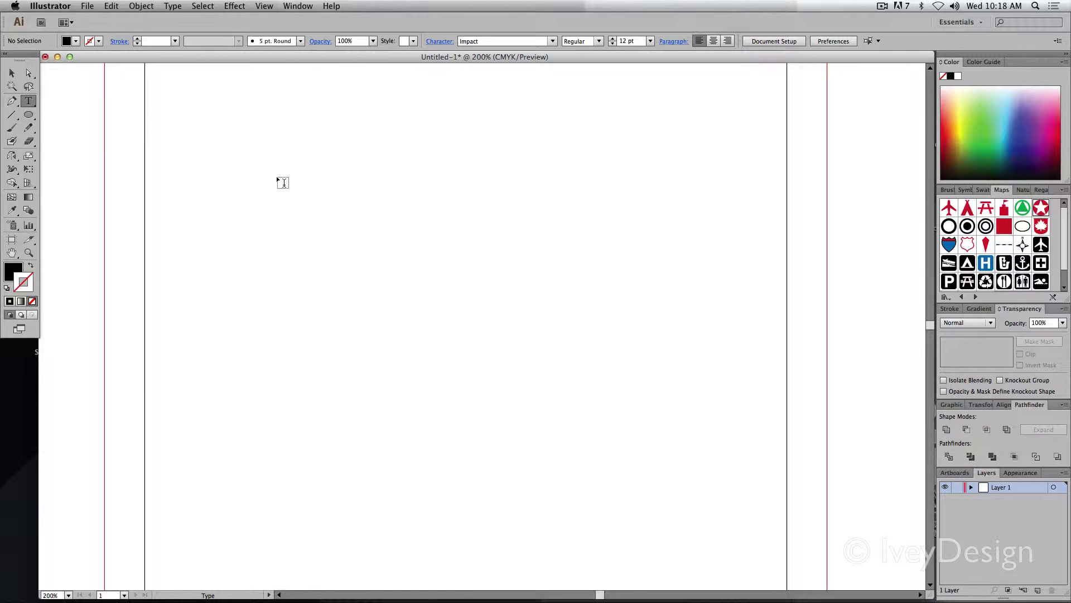
Step: Place point text on the artboard and type the first-name self-introduction, correcting the typo
left_click(340, 202)
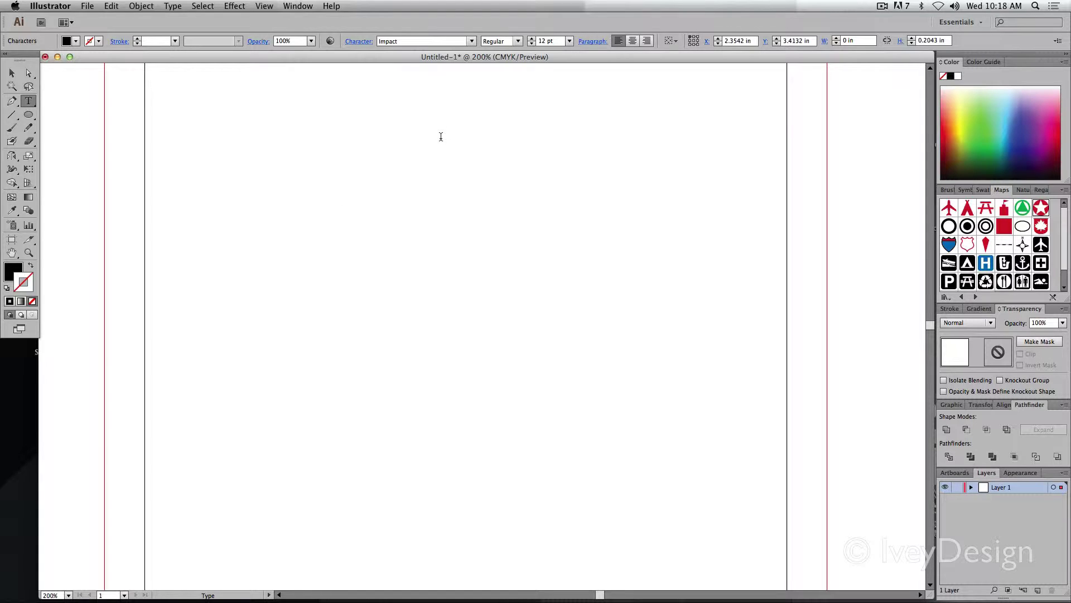
type("My name is BVe")
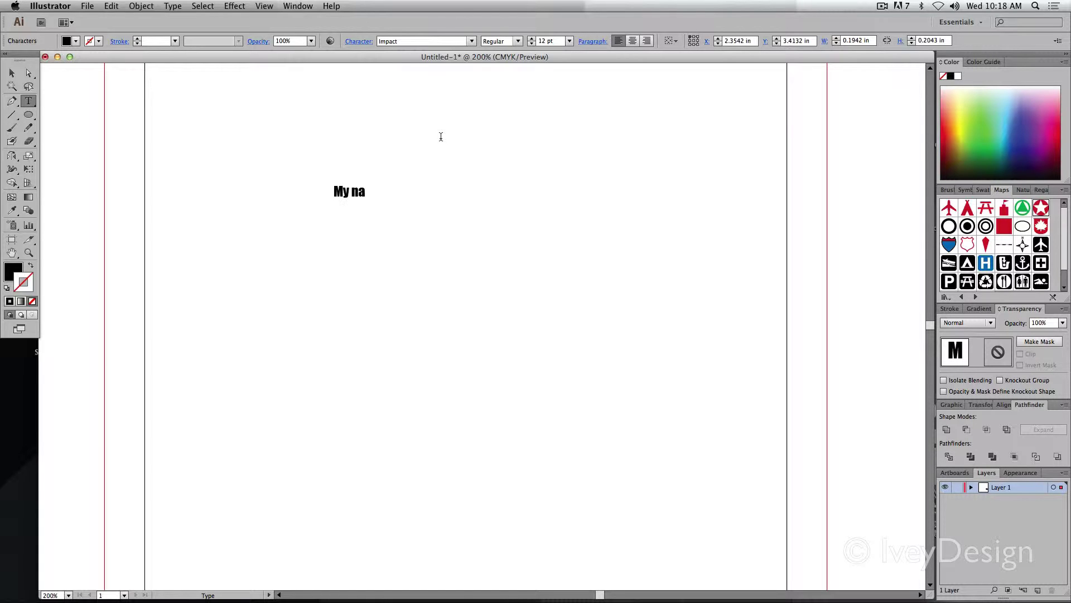
key("BackSpace")
key("BackSpace")
type("en")
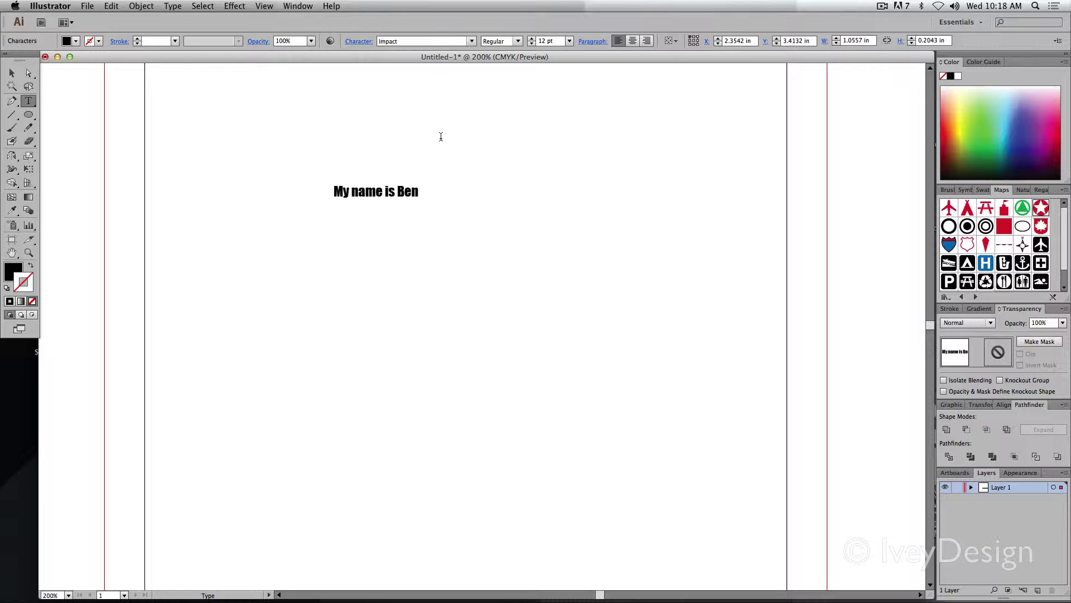
Step: Add a period after the name to end the sentence
left_click_drag(419, 192, 326, 192)
left_click(388, 193)
double_click(408, 193)
left_click(405, 193)
type(".")
key("Right")
key("Right")
key("Right")
key("Right")
key("Right")
key("Right")
key("Right")
key("Right")
key("Right")
Step: Start a second point-text line below the first, stating the speaker's last name
left_click(404, 206, "super")
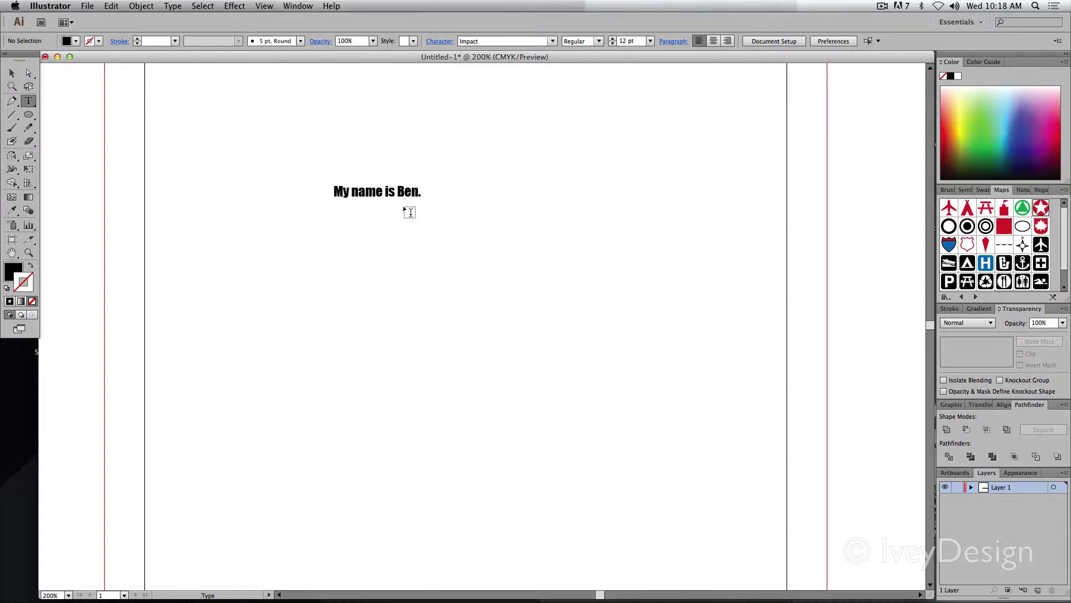
left_click(407, 263)
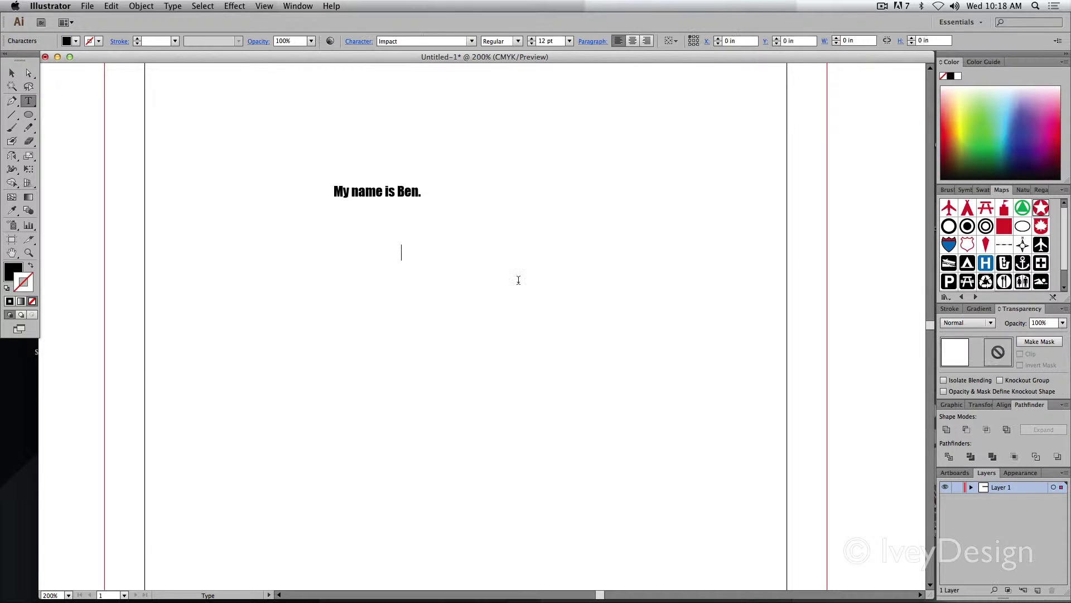
type("My last name is")
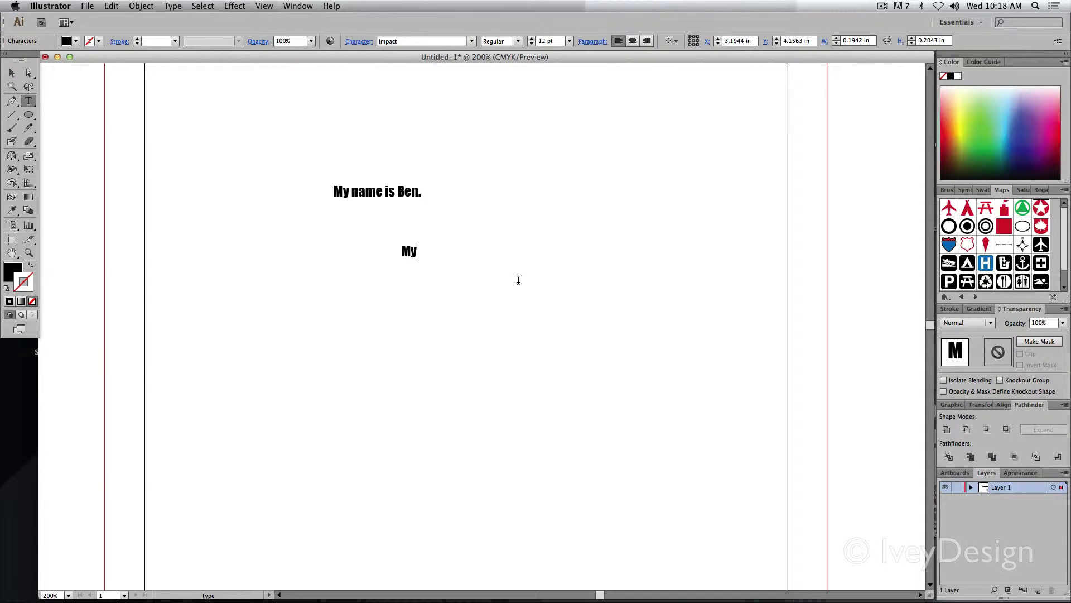
type(" Ivey")
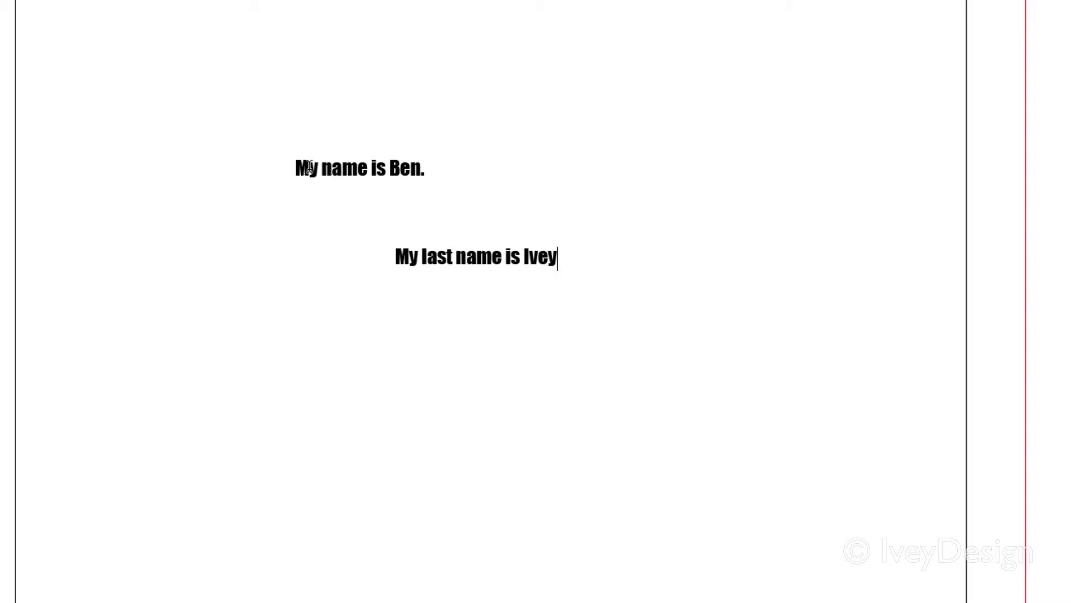
left_click_drag(310, 167, 396, 168)
left_click(395, 168)
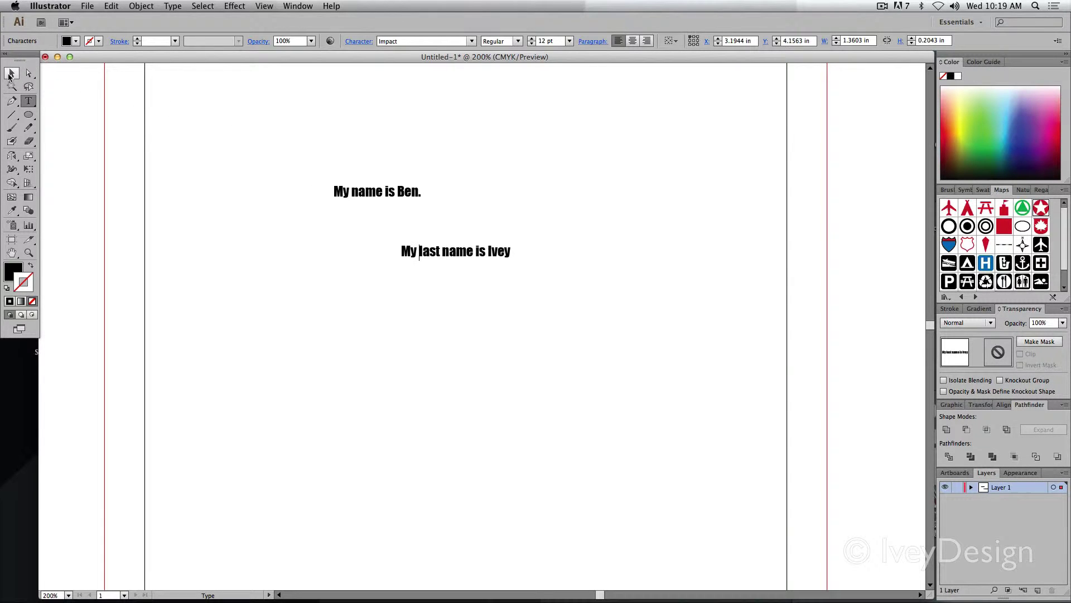
Step: Scale, squeeze and rotate the last-name line with the Selection tool, then delete it
left_click(11, 73)
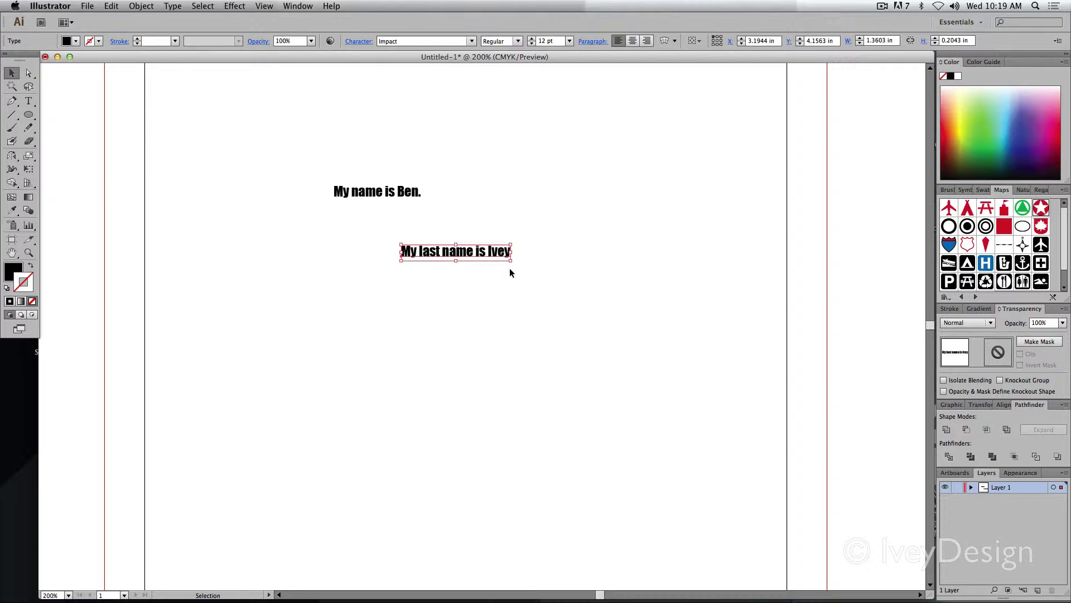
left_click_drag(509, 263, 749, 324)
left_click_drag(558, 270, 469, 376)
left_click_drag(641, 312, 534, 311)
left_click_drag(539, 240, 591, 272)
left_click(591, 272)
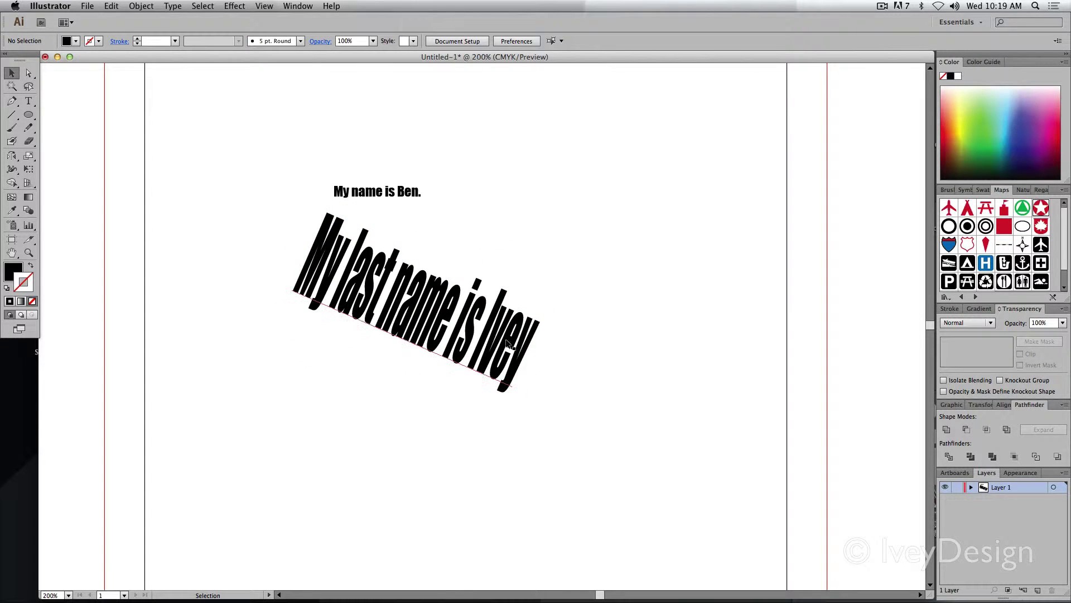
left_click(501, 342)
key("Delete")
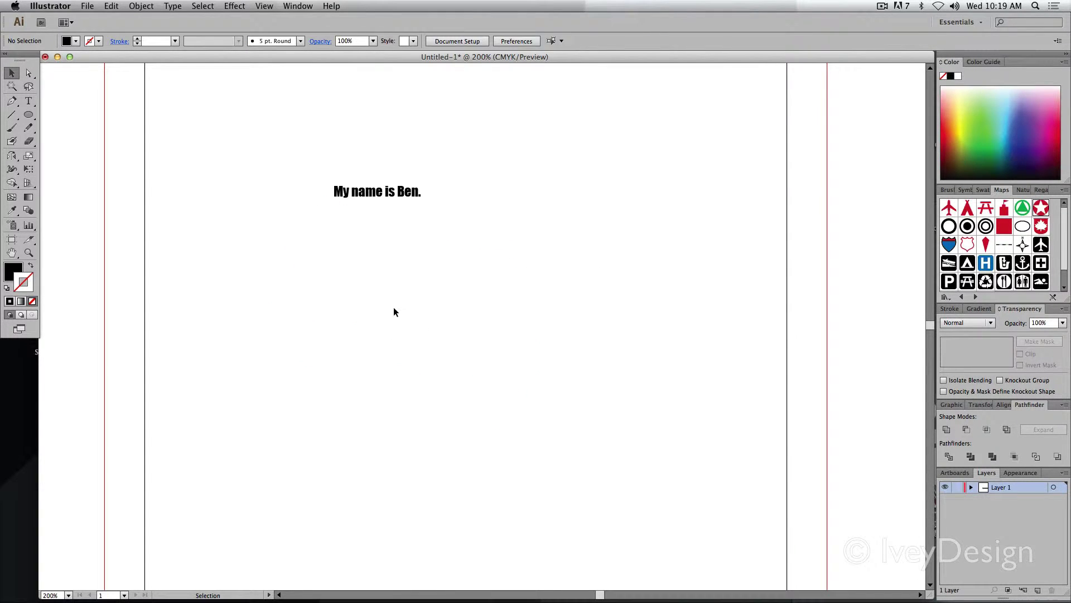
Step: Scale the self-introduction line up to about 24.58 pt using a corner handle
left_click(373, 194)
mouse_move(419, 203)
left_mouse_down()
mouse_move(502, 259)
mouse_move(419, 203)
mouse_move(433, 214)
left_mouse_up()
key("shift+Up")
key("shift+Up")
key("shift+Up")
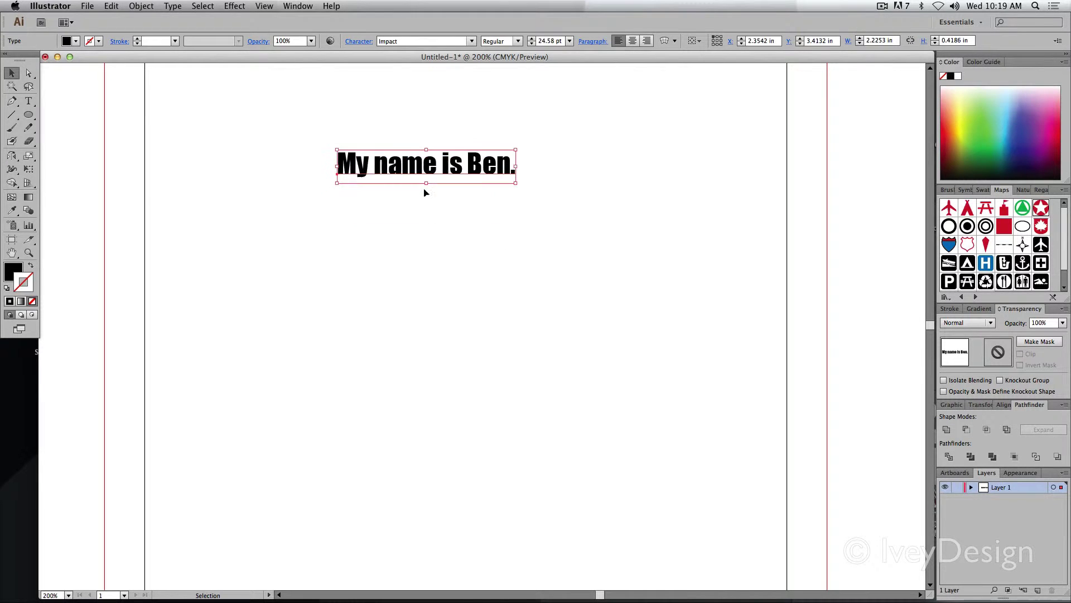
left_click(298, 226)
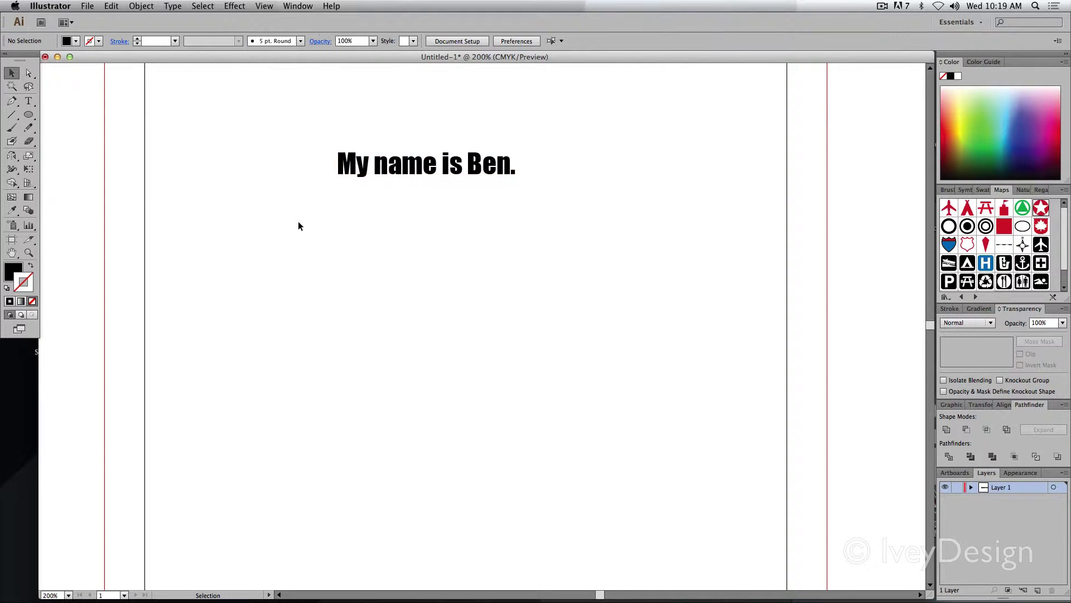
Step: Draw an area text box below the heading and fill it with a paragraph of dummy text
left_click(27, 102)
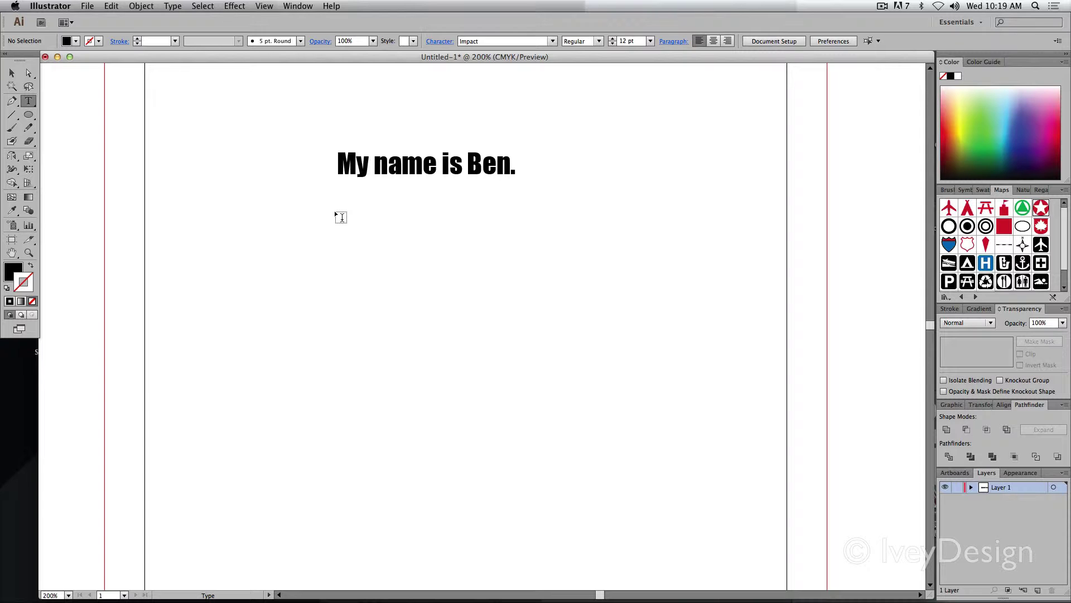
left_click_drag(334, 210, 614, 445)
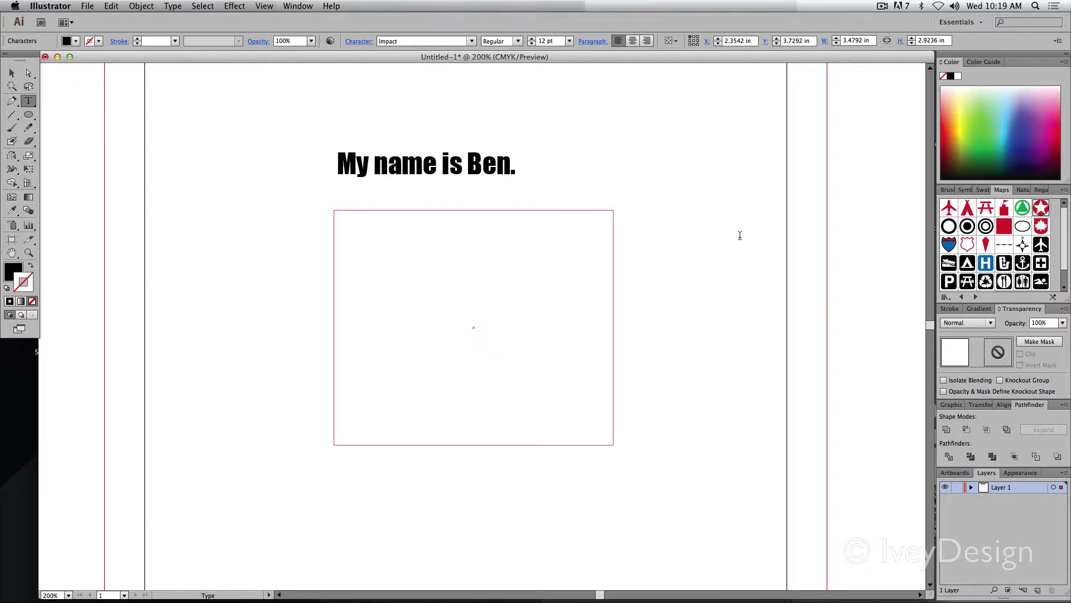
type("s;lk joic ;lkewj pozcivj ;lwkejr a;s ldfk asdpfoijl;4ekr zp ovbi ;lkqwtr kpz")
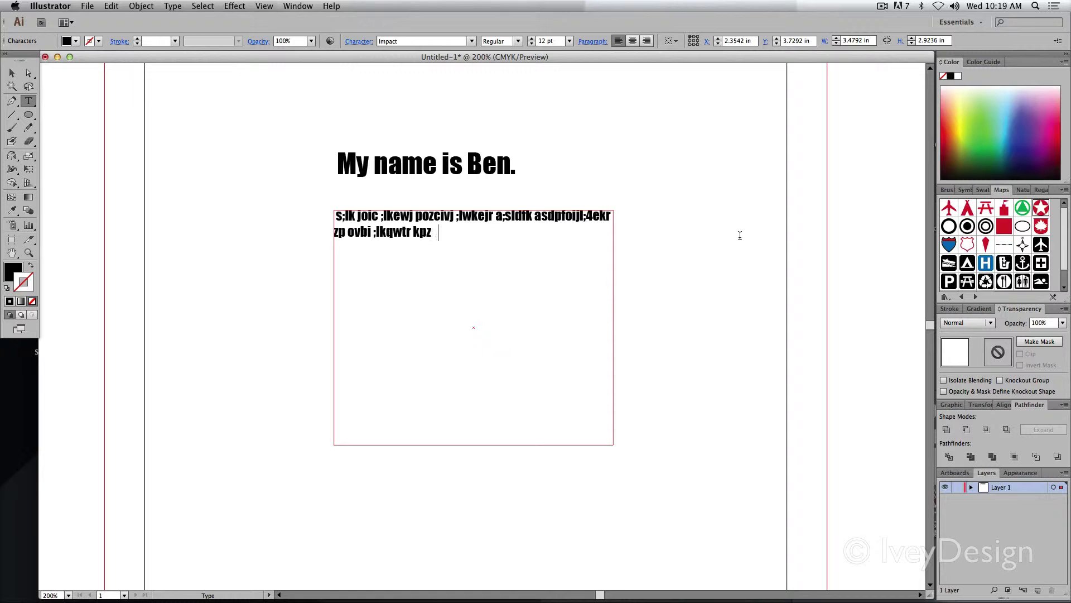
key("BackSpace")
type("obi ;lwkt .asklzp")
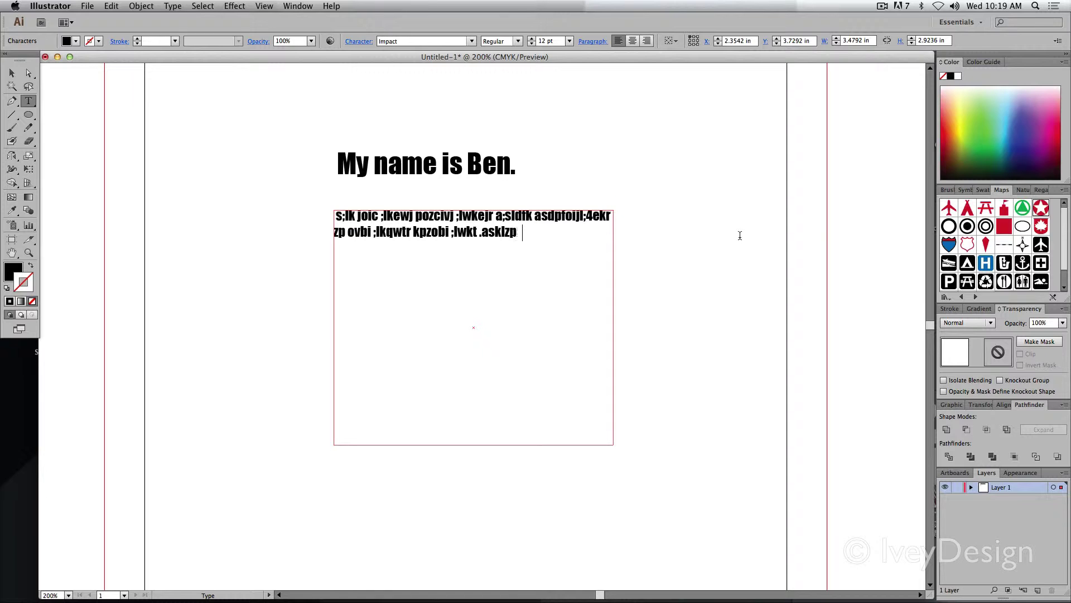
type("xobiwlkt a;ldkgf jaspobvi j;qlk4t a;sgfk a;sl")
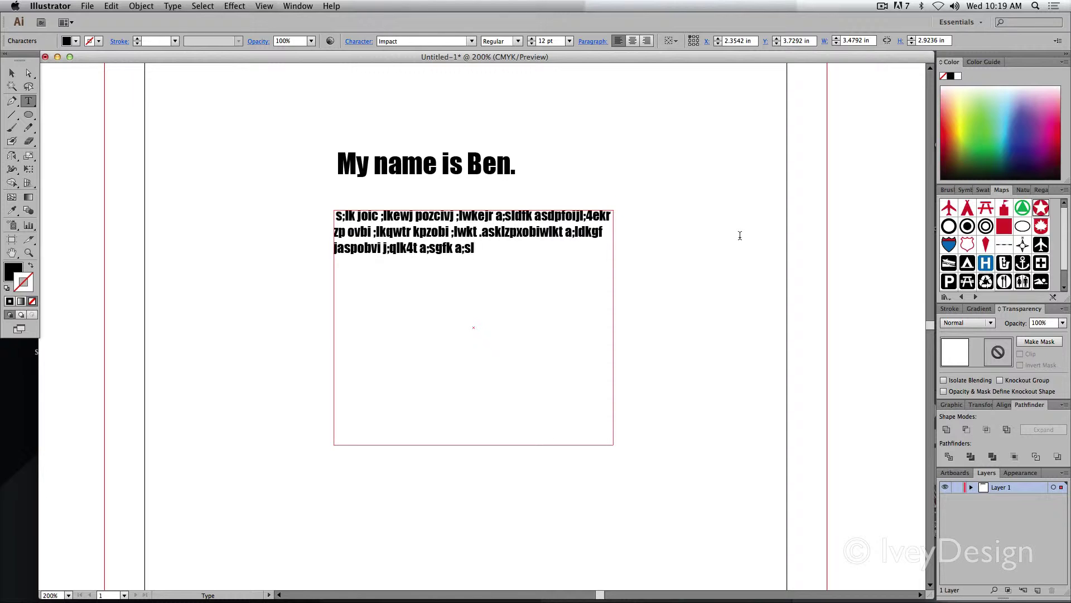
type("dfk ;qlir aj;sldkgjv zox[bij lrktj ;asdliguvdfls;kgja re;glkj asdg;")
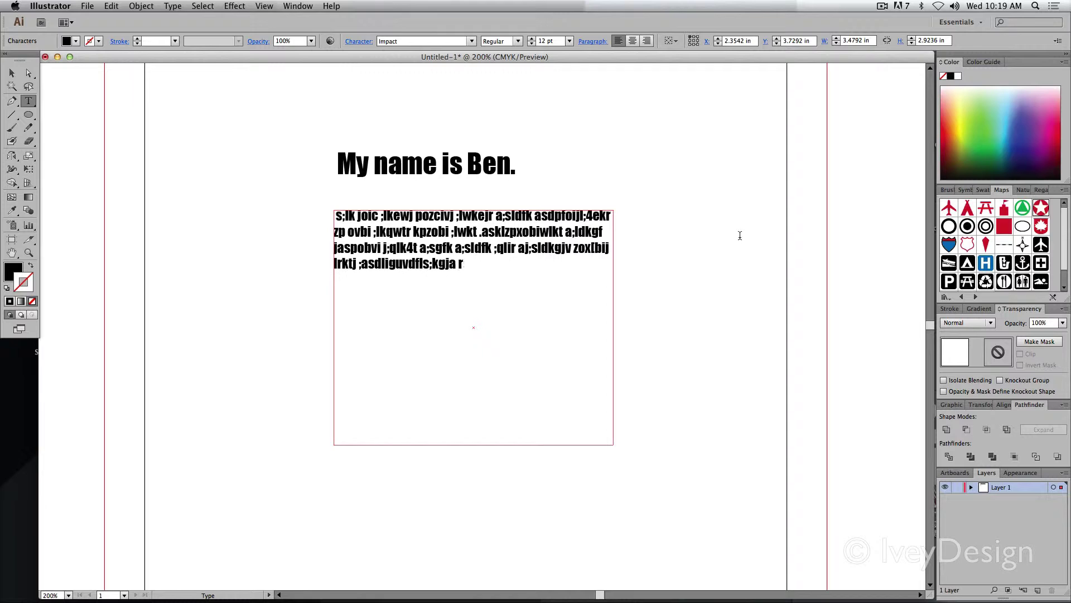
Step: Add two more paragraphs of filler text, then select some of it and deselect
key("Return")
key("Return")
type("asdf poisudvfl;kawefj;laks")
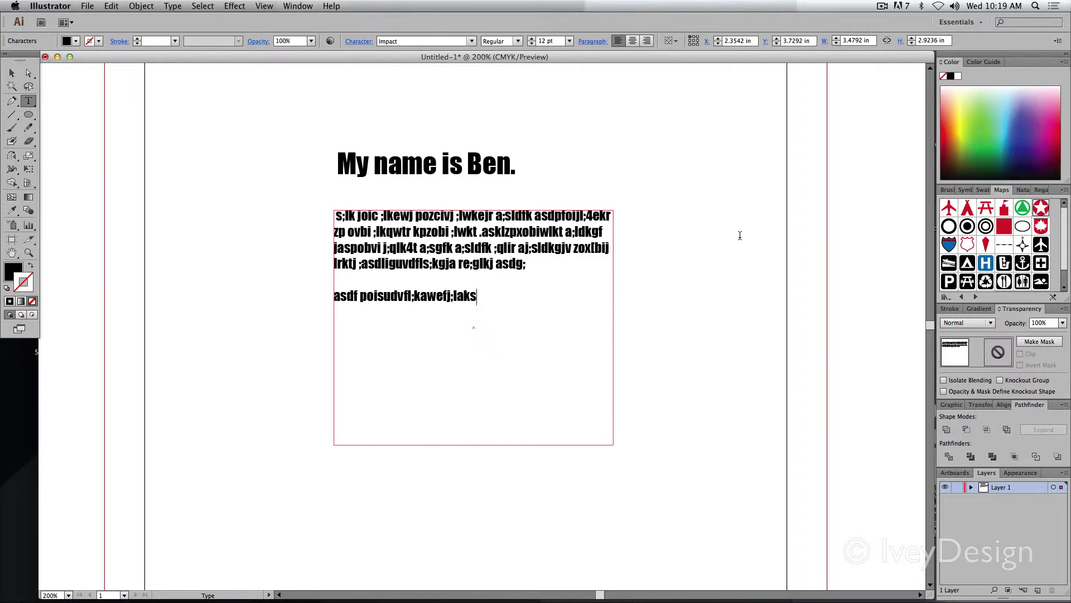
type(" duv;lfkwjqterl;kasg afsdgasdfasdf")
key("Return")
type("asd")
key("Return")
type("fa sdfasoidfu pal;sdfj;lk")
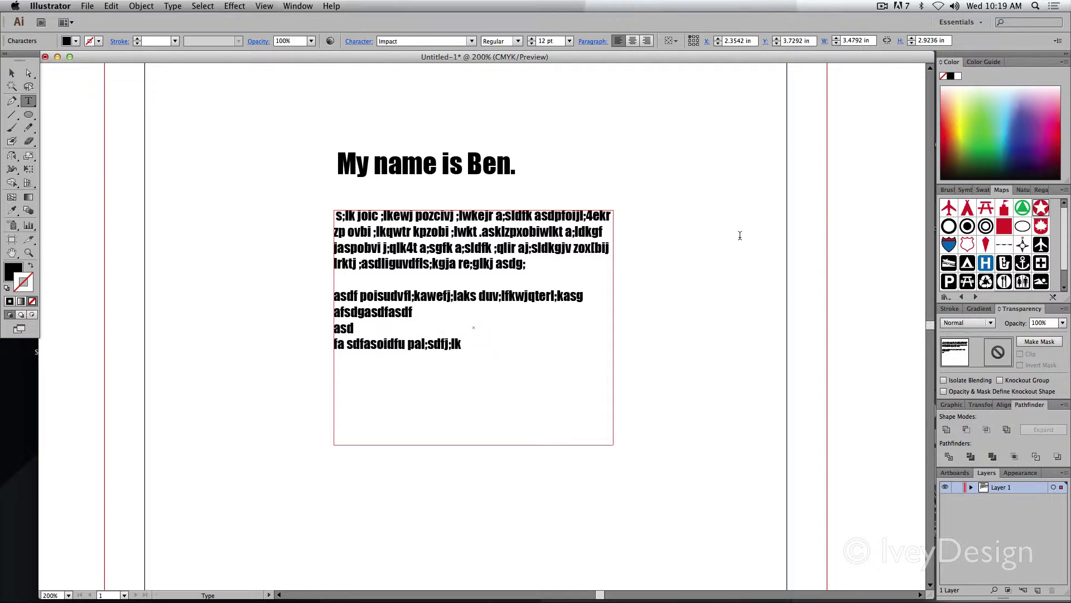
left_click_drag(367, 232, 476, 350)
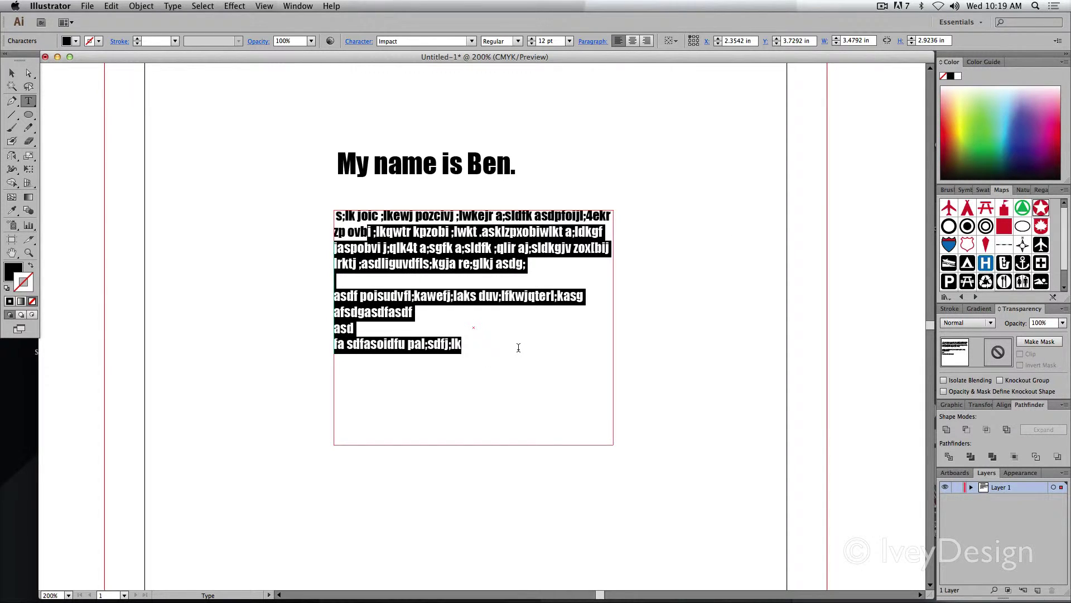
key("super+shift+a")
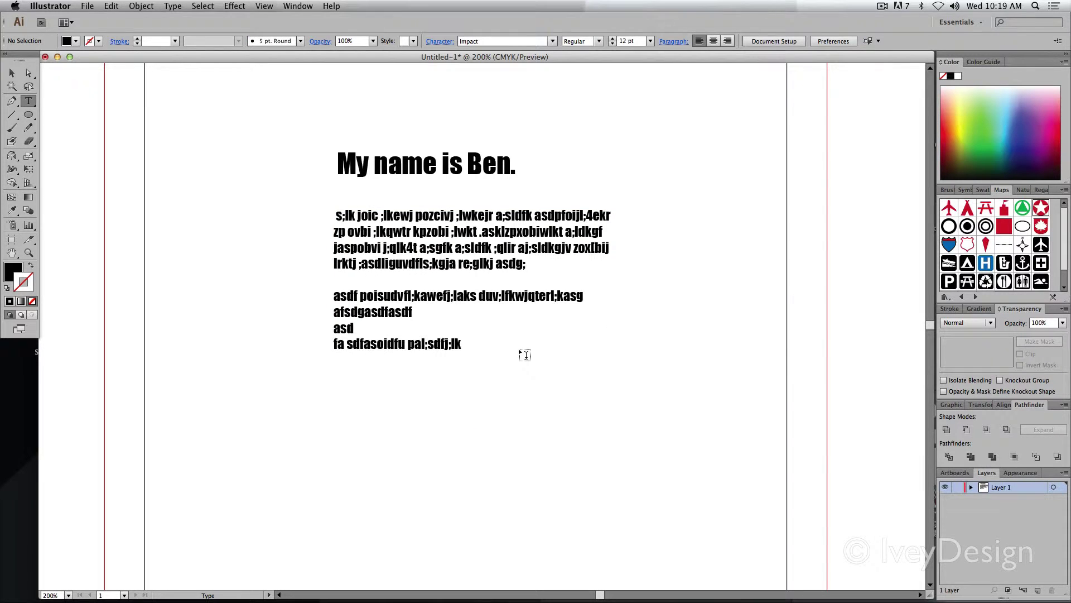
Step: Nudge the area text box down-right, narrow it, then widen it so the text reflows
left_click(13, 74)
mouse_move(404, 246)
left_mouse_down()
mouse_move(412, 268)
mouse_move(444, 281)
mouse_move(405, 282)
mouse_move(410, 242)
left_mouse_up()
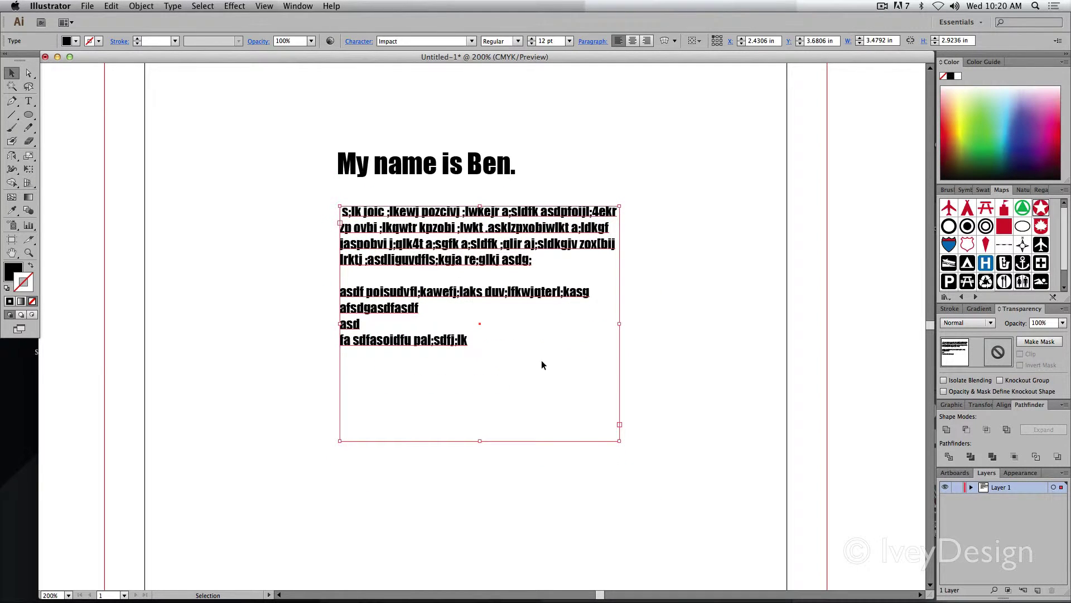
left_click_drag(620, 440, 496, 319)
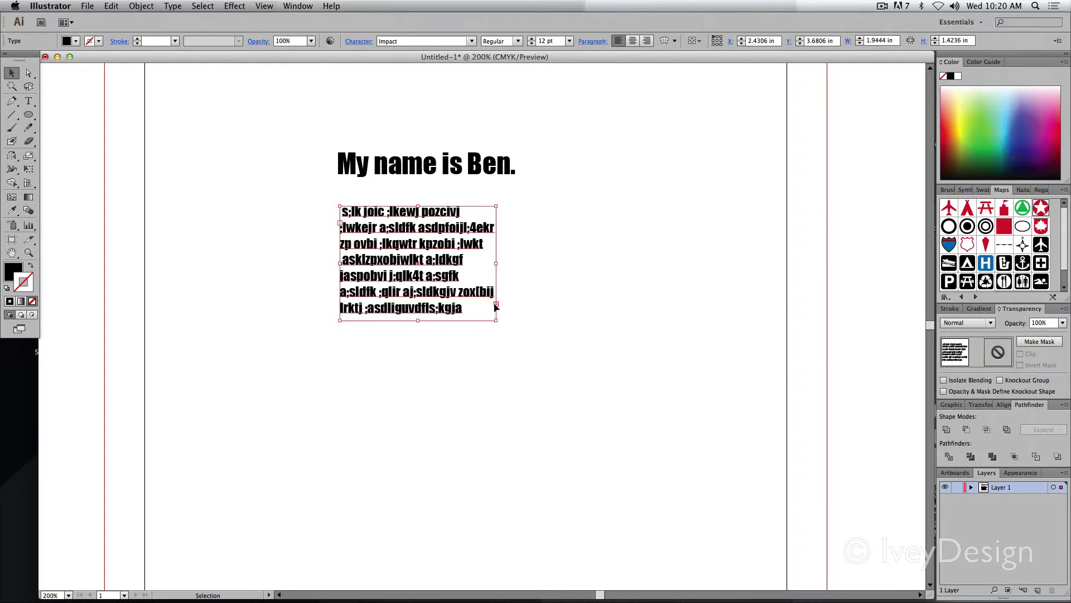
left_click_drag(494, 307, 605, 407)
left_click(438, 438)
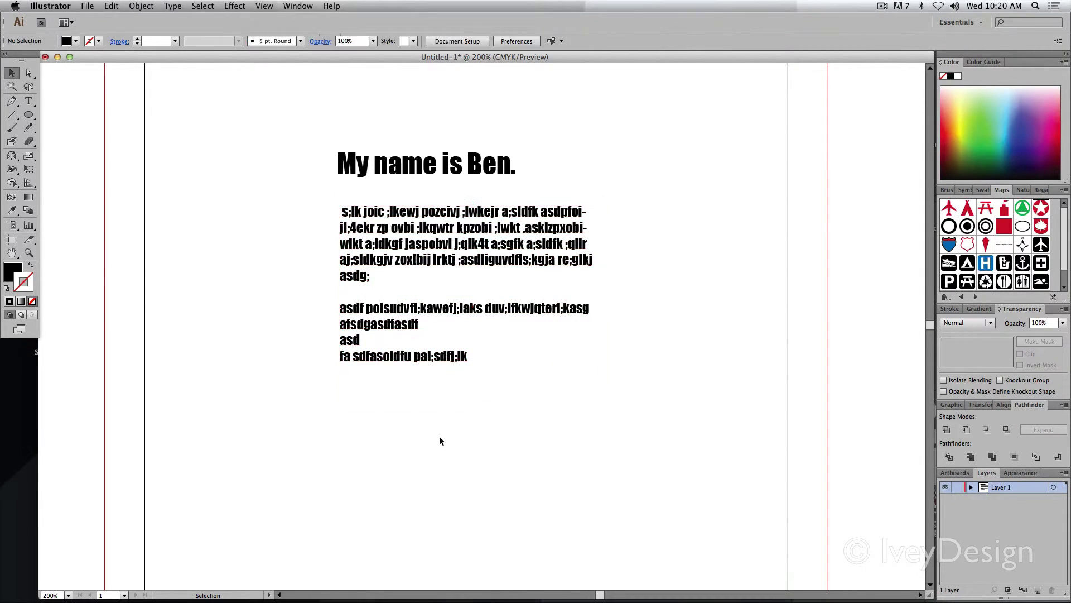
Step: Select the body text and check its Font and Font Style lists, leaving Impact unchanged
left_click(432, 239)
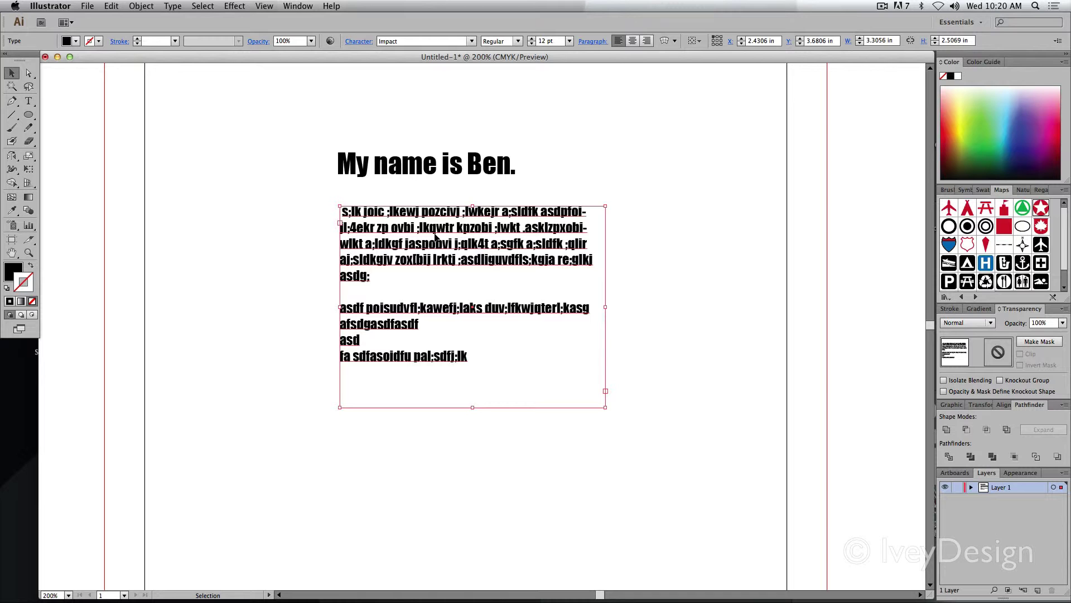
key("t")
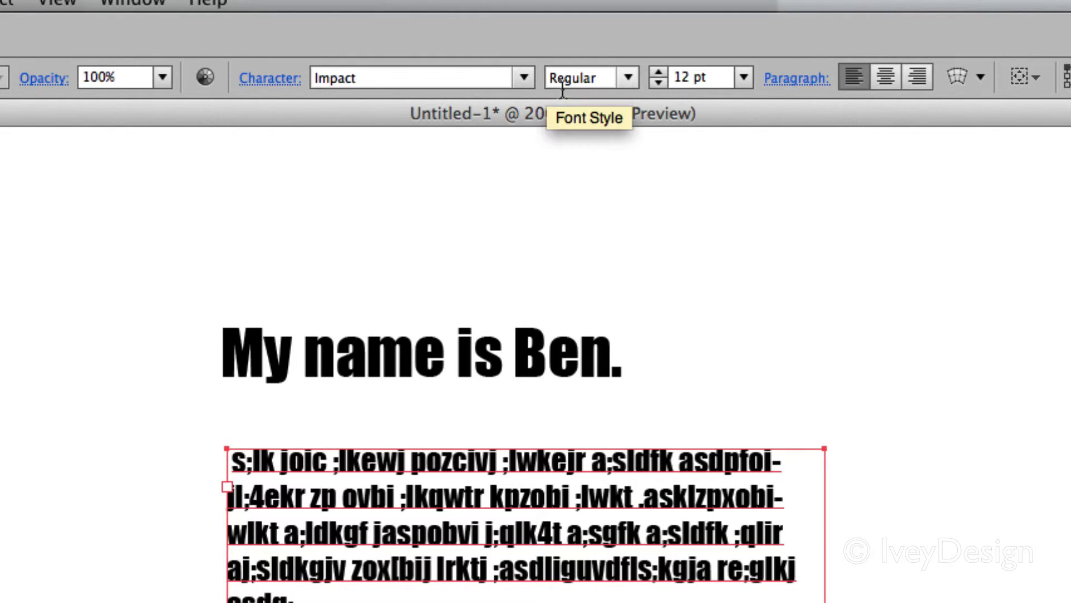
left_click(525, 79)
left_click(524, 78)
left_click(628, 78)
left_click(633, 78)
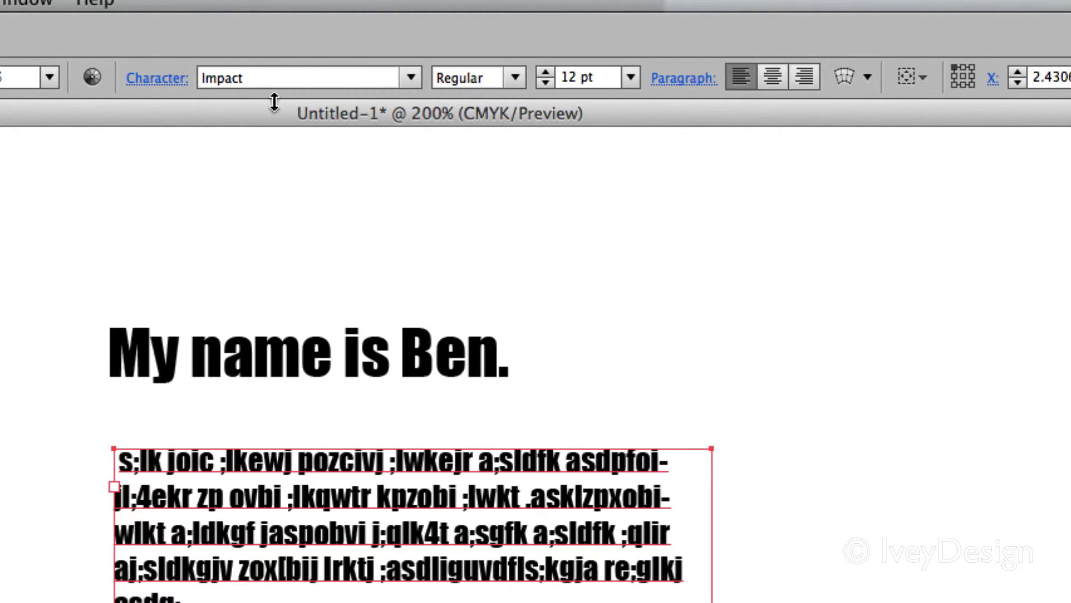
Step: Review the Character settings popup and its extra options, then close it
left_click(151, 79)
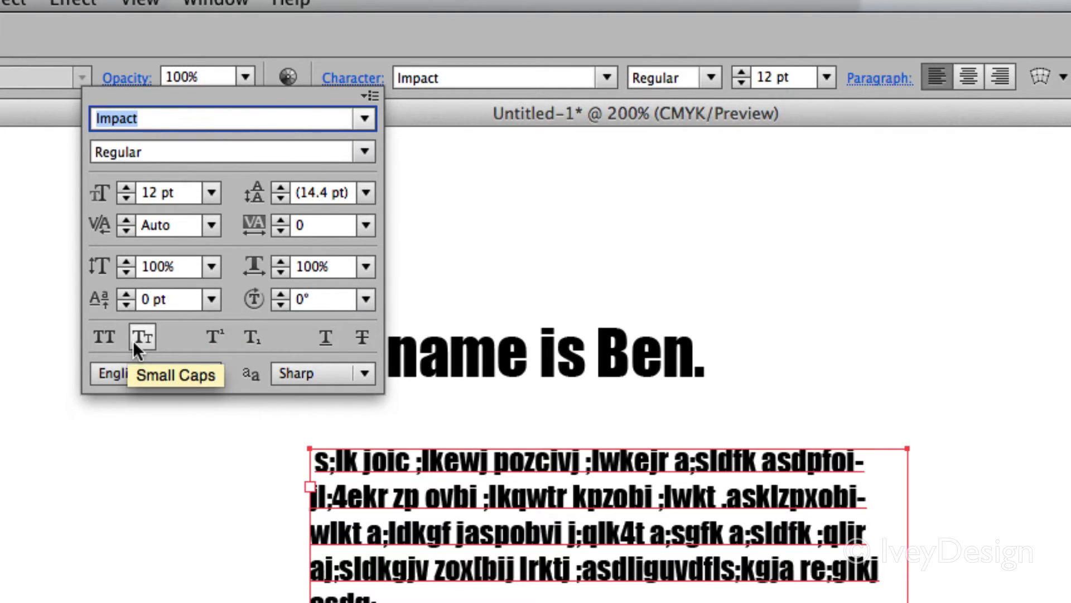
left_click(368, 97)
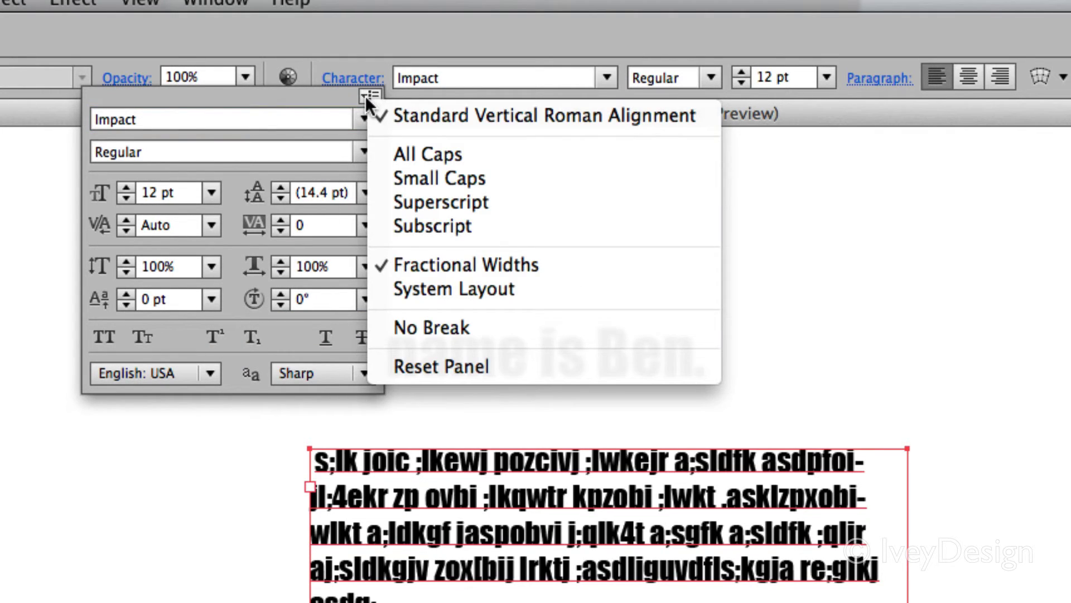
left_click(349, 95)
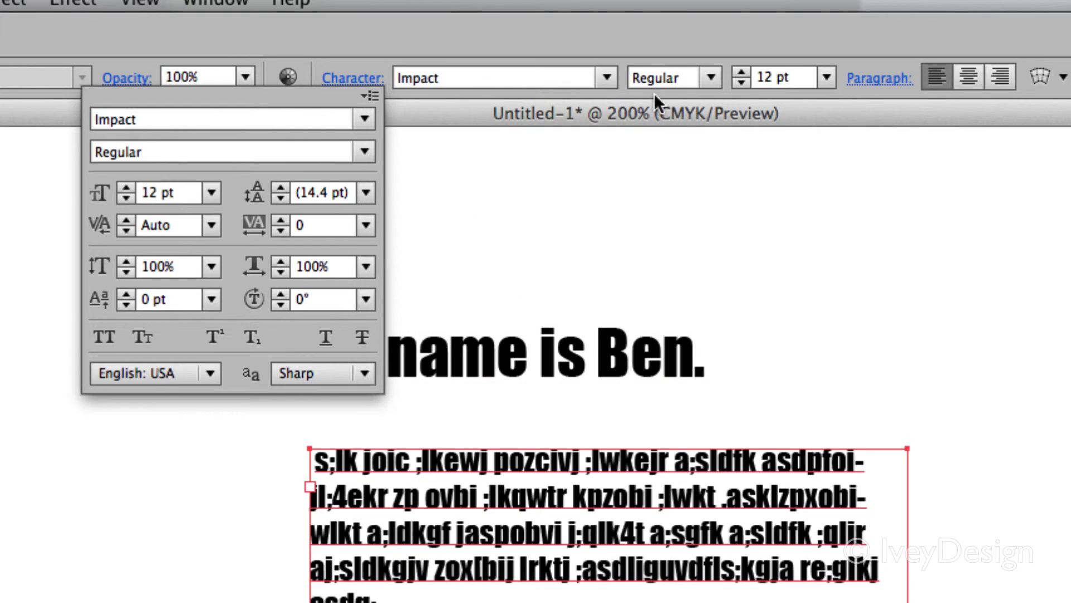
left_click(884, 50)
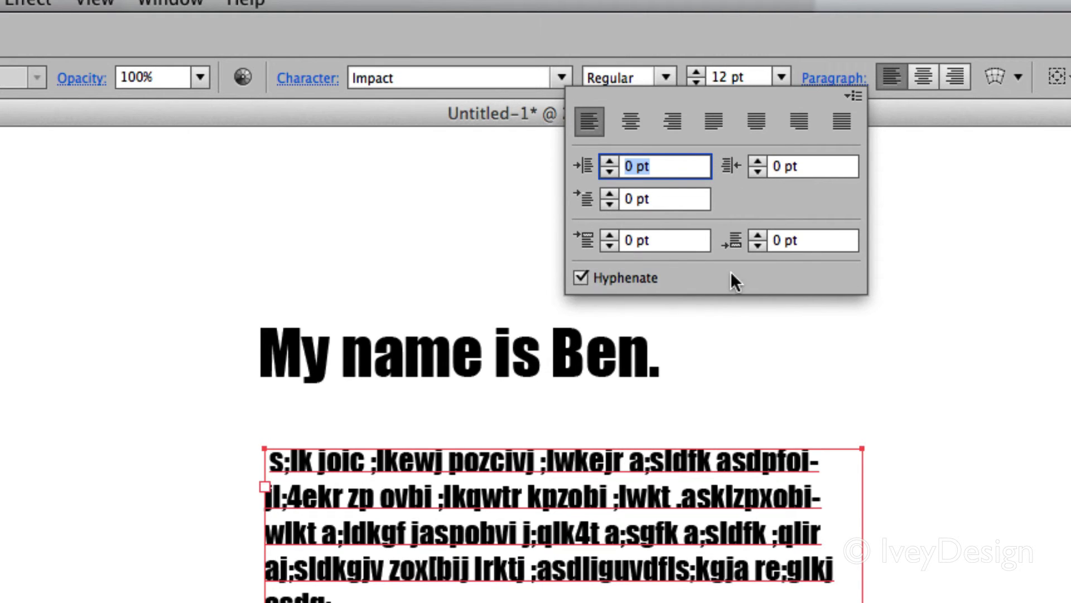
Step: Close the Paragraph popup from the Control bar without changing anything
left_click(825, 65)
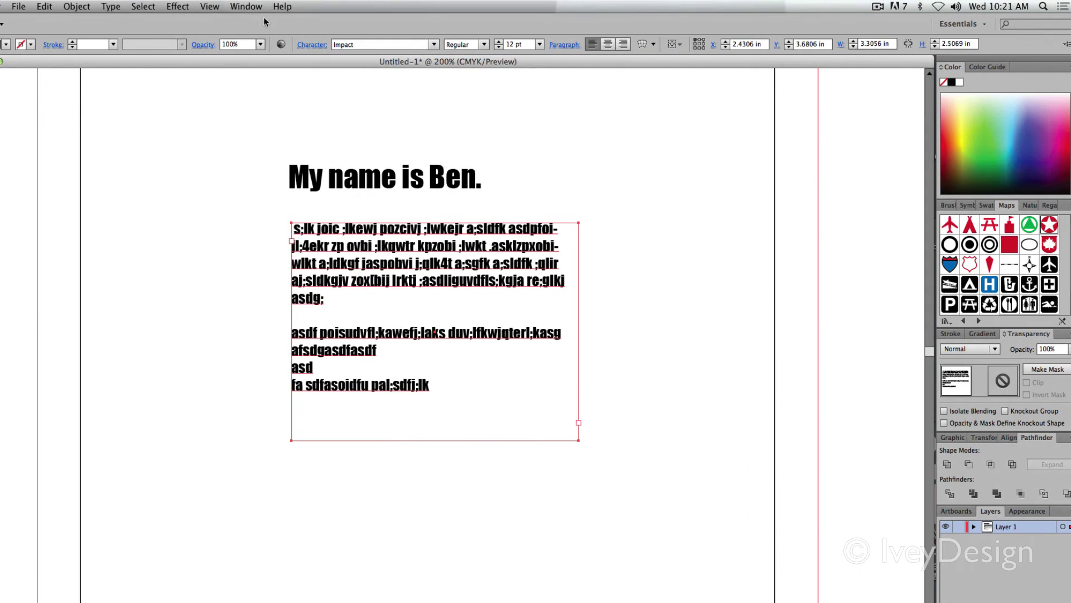
Step: Show the Character panel via Window > Type, dock it beside the text, and view its Paragraph tab
left_click(170, 1)
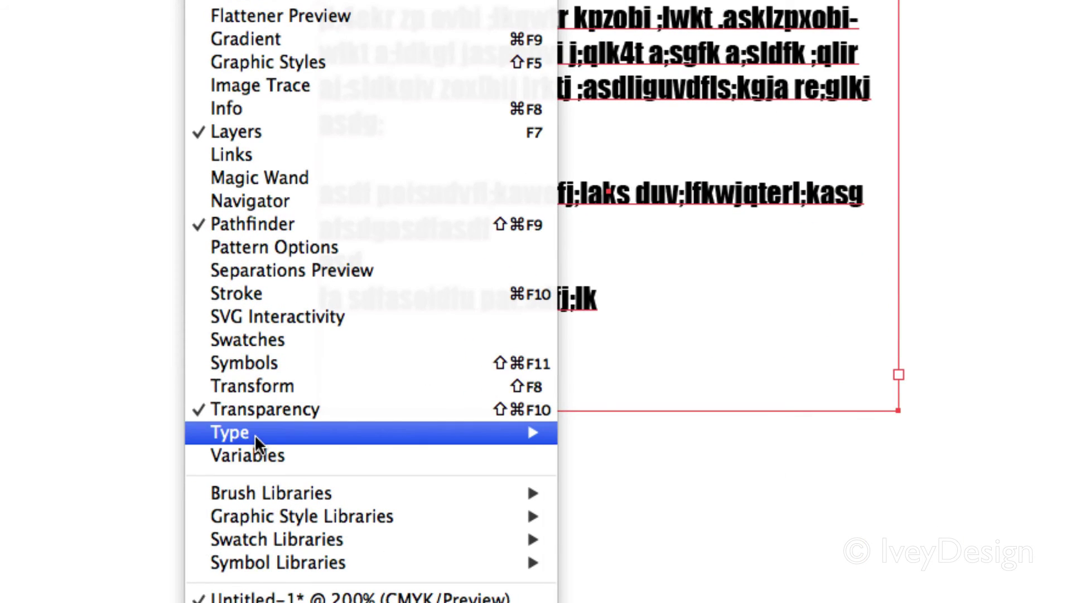
mouse_move(373, 434)
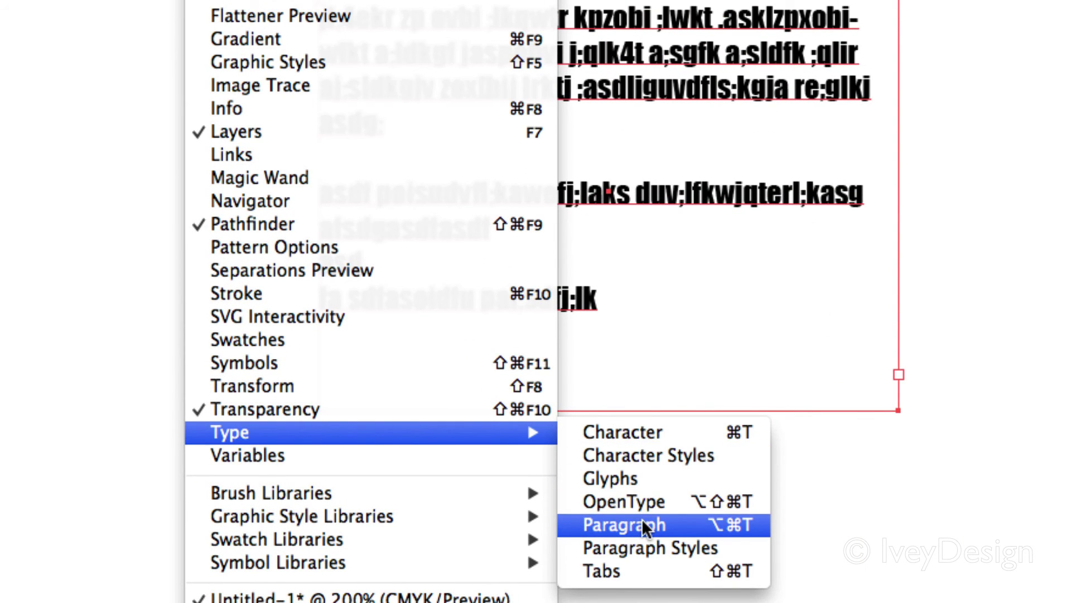
left_click(633, 432)
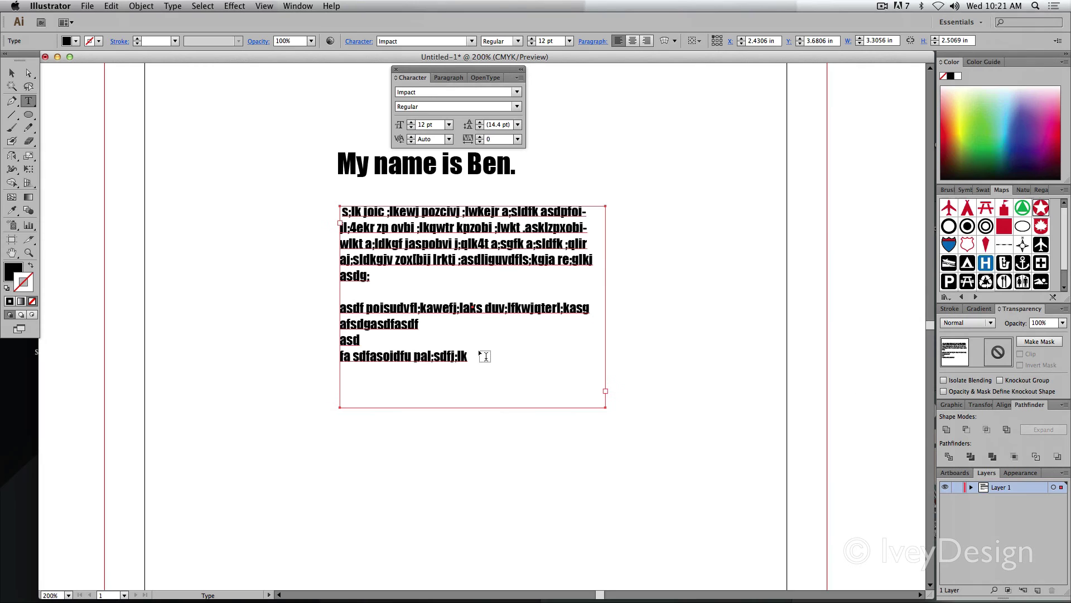
left_click_drag(425, 80, 720, 182)
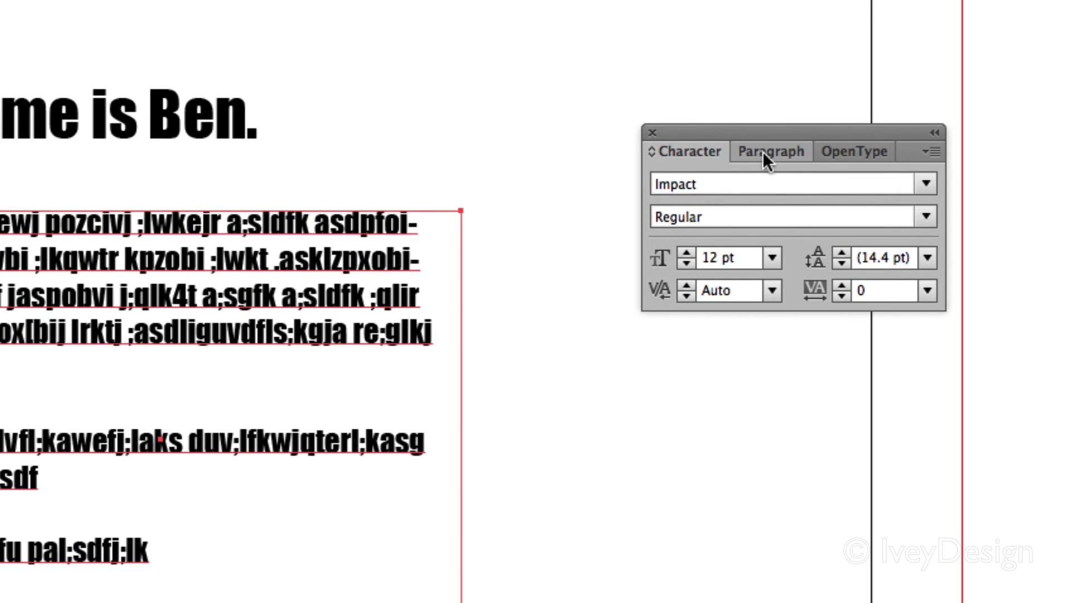
left_click(781, 149)
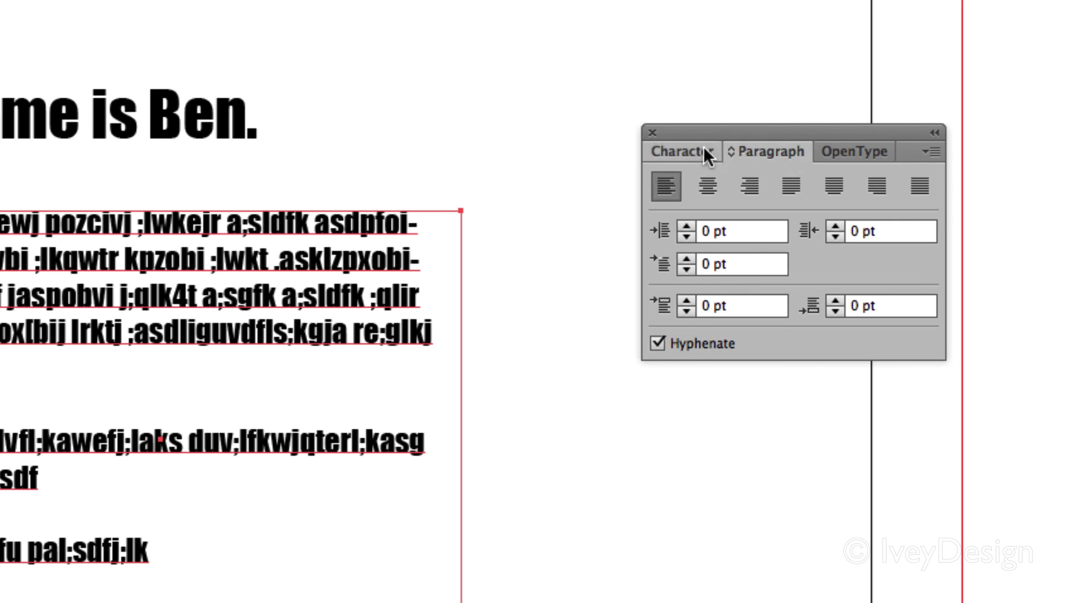